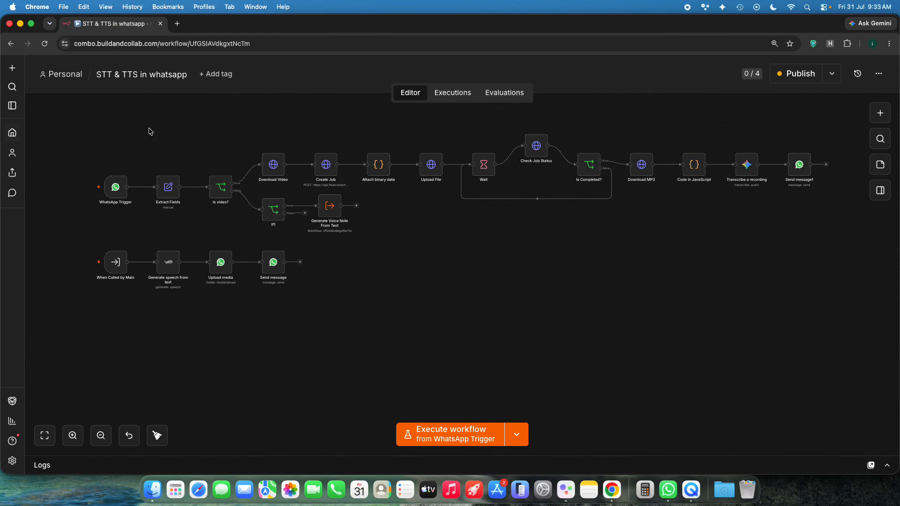
pyautogui.moveTo(49, 117); pyautogui.dragTo(842, 383)
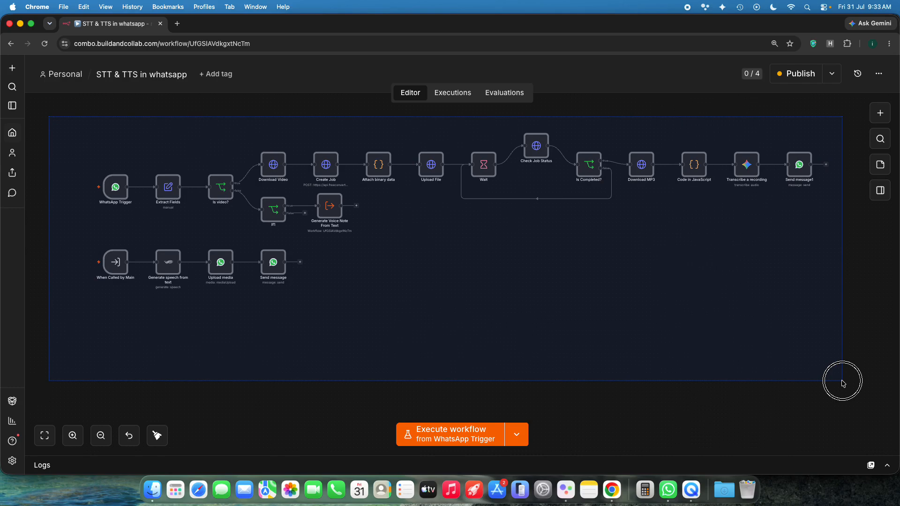
pyautogui.moveTo(842, 383); pyautogui.dragTo(844, 382)
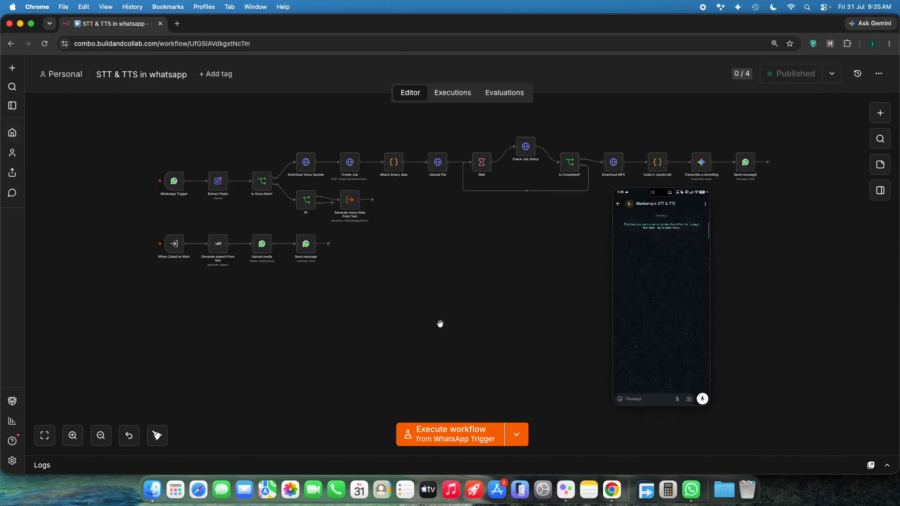
pyautogui.moveTo(444, 327); pyautogui.dragTo(426, 323)
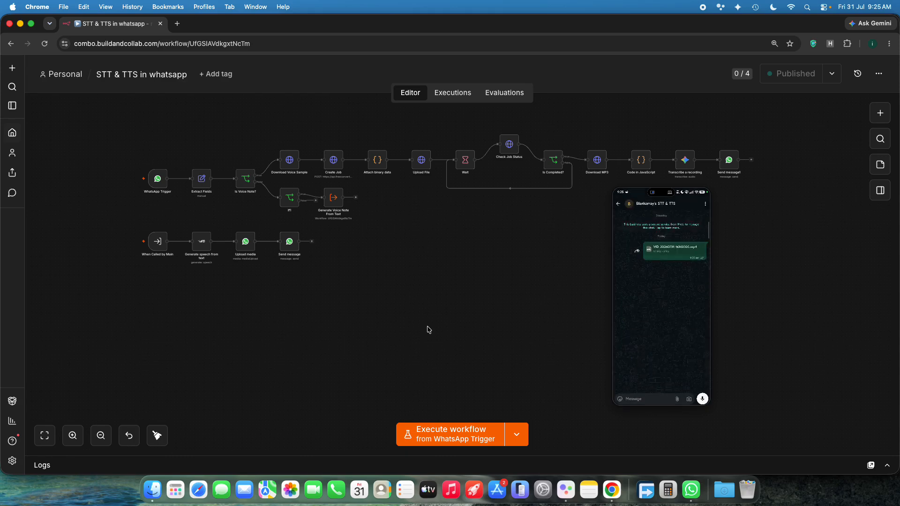
# Step: Open the workflow's executions list and view the run from Jul 31, 09:25:45
pyautogui.click(457, 94)
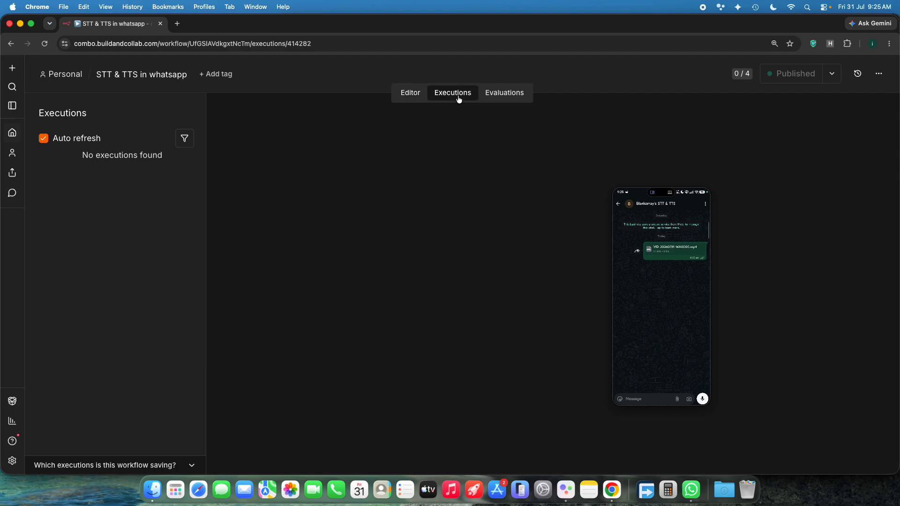
pyautogui.click(119, 183)
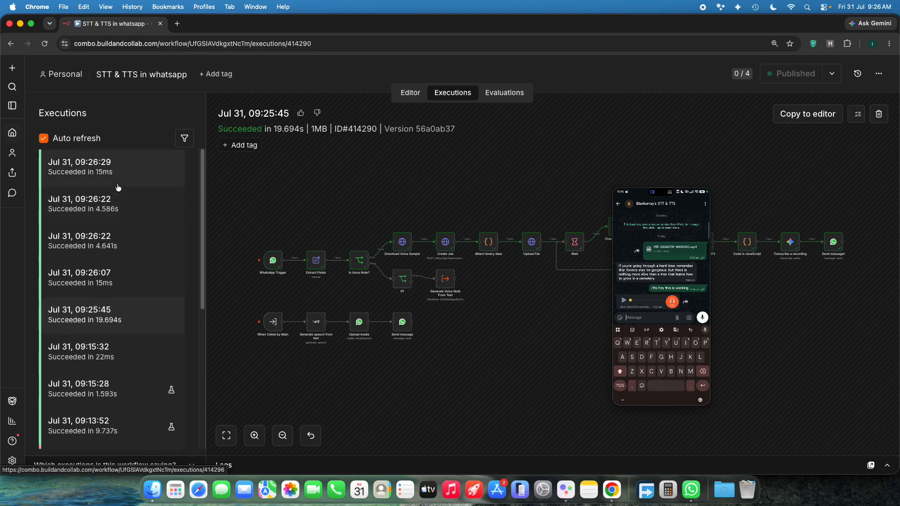
pyautogui.click(703, 8)
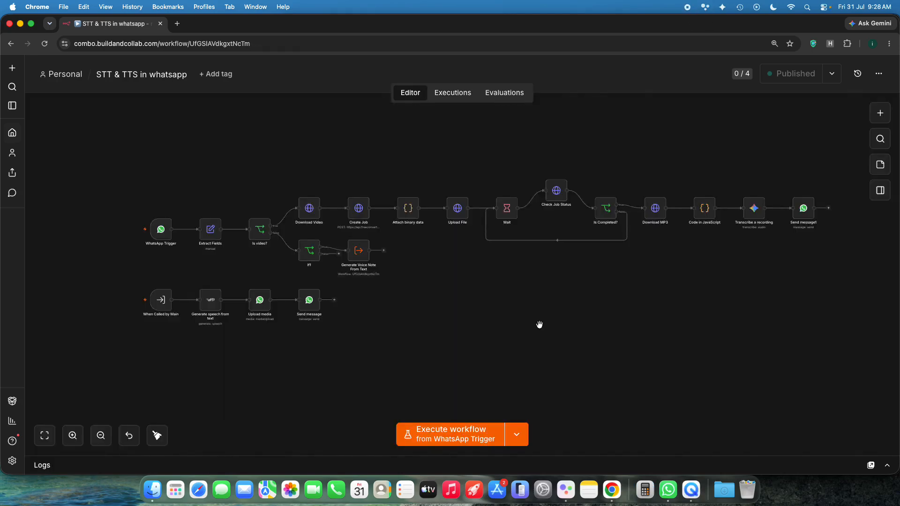
# Step: Examine the WhatsApp Trigger and Extract Fields nodes at the start of the workflow
pyautogui.moveTo(538, 324); pyautogui.dragTo(524, 311)
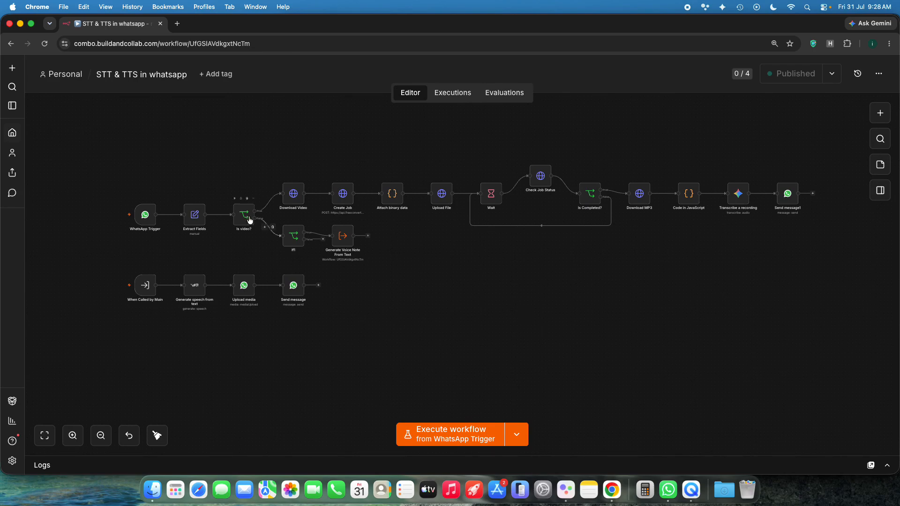
pyautogui.scroll(5, 117, 197)
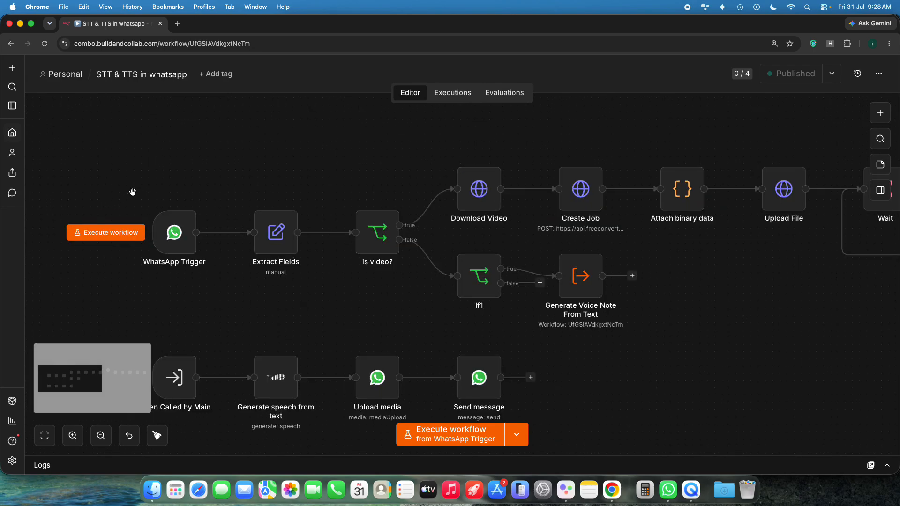
pyautogui.scroll(3, 131, 192)
pyautogui.click(190, 238)
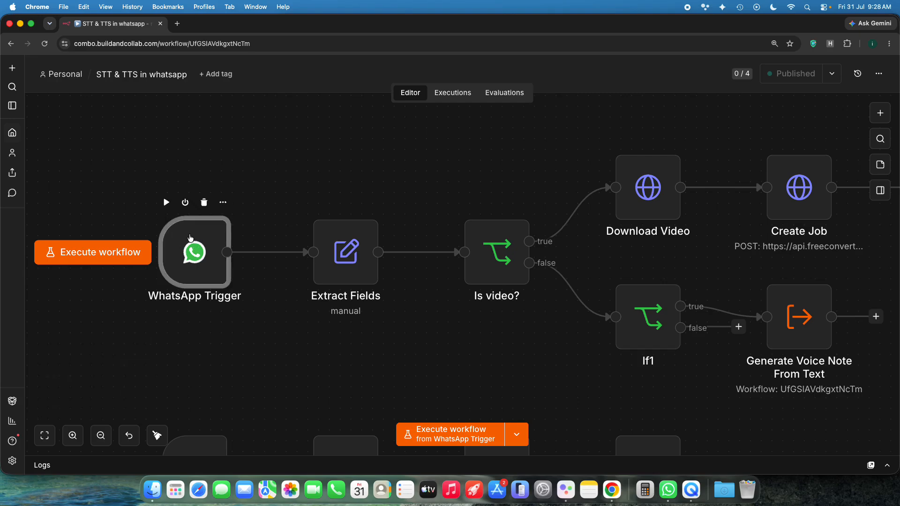
pyautogui.click(218, 165)
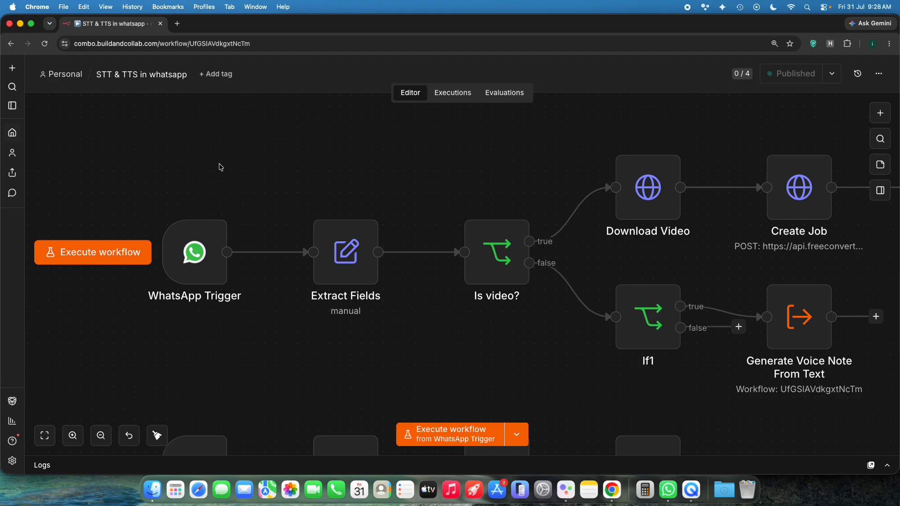
pyautogui.click(325, 148)
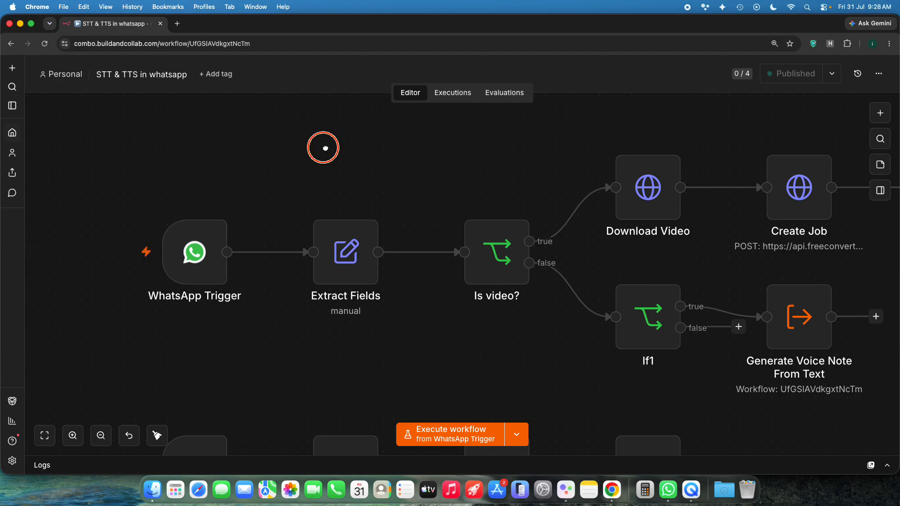
pyautogui.moveTo(324, 147); pyautogui.dragTo(140, 132)
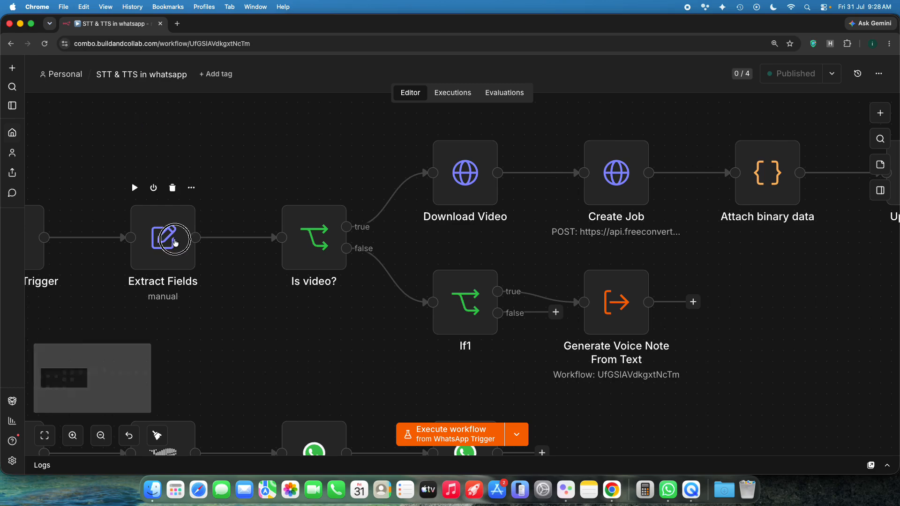
pyautogui.click(175, 241)
pyautogui.click(225, 160)
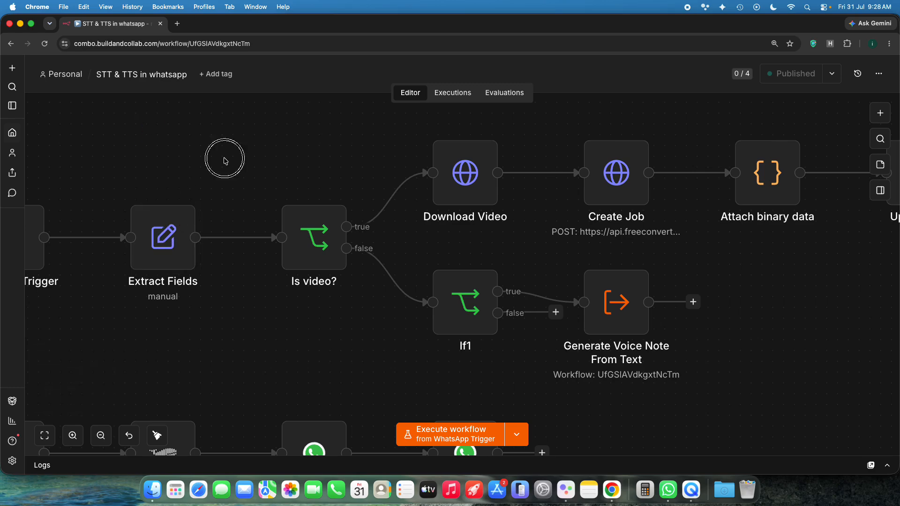
pyautogui.moveTo(285, 152); pyautogui.dragTo(175, 157)
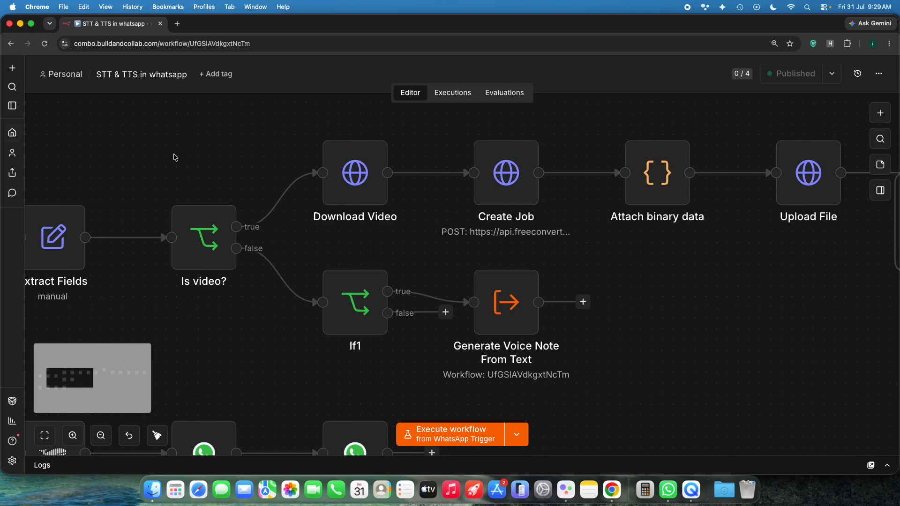
# Step: Open the Is video? node to check its settings, and return to the canvas
pyautogui.click(209, 242)
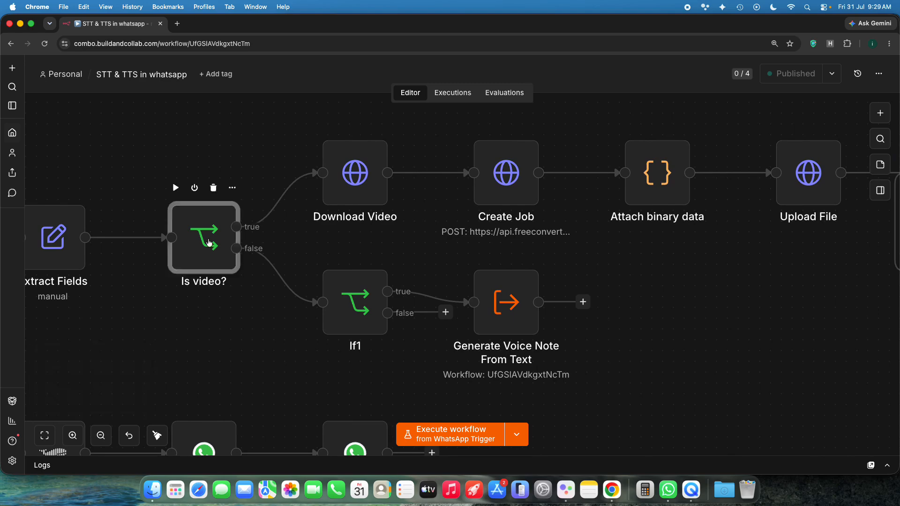
pyautogui.doubleClick(209, 242)
pyautogui.press('Escape')
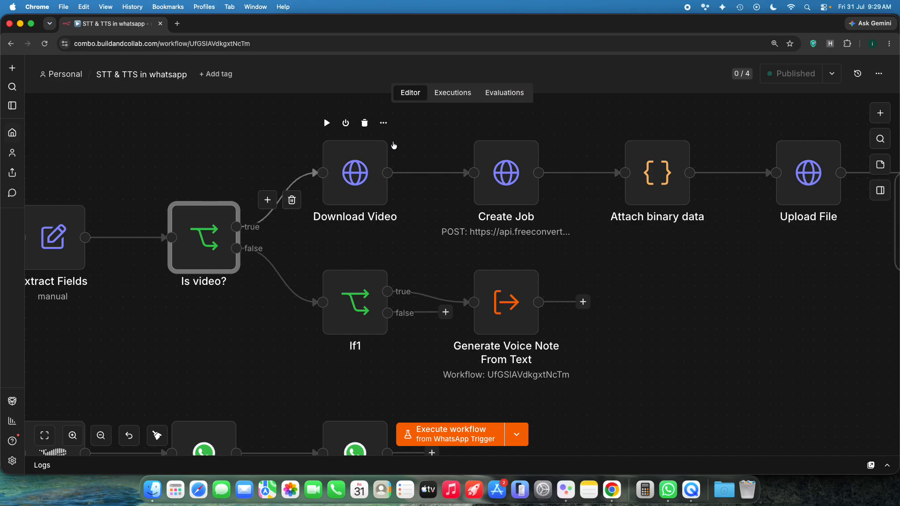
# Step: Examine the video conversion chain from Download Video through Create Job, Upload File and the Wait loop to Download MP3
pyautogui.moveTo(428, 124); pyautogui.dragTo(192, 146)
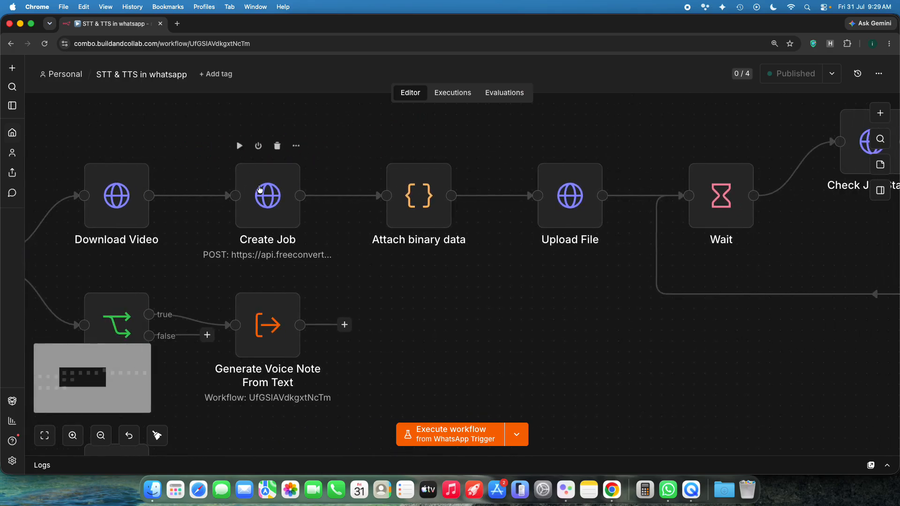
pyautogui.scroll(-3, 212, 116)
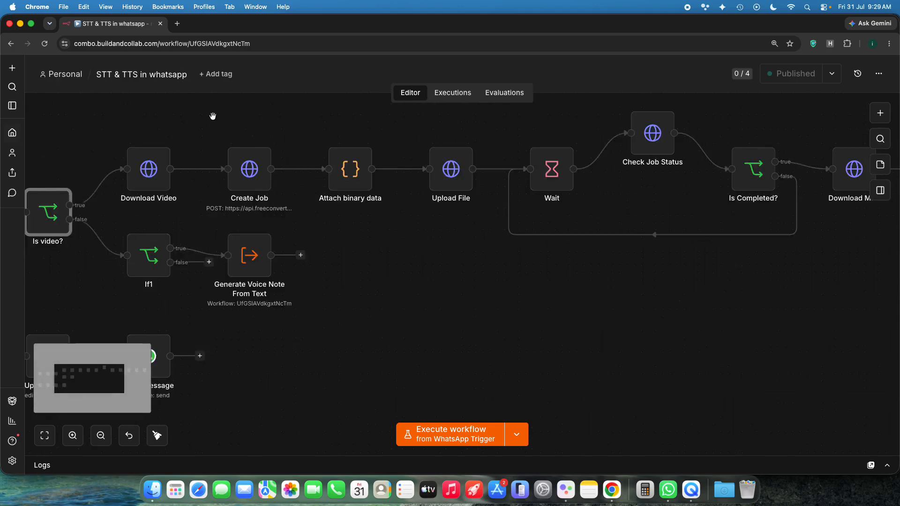
pyautogui.scroll(-2, 213, 115)
pyautogui.scroll(-2, 222, 116)
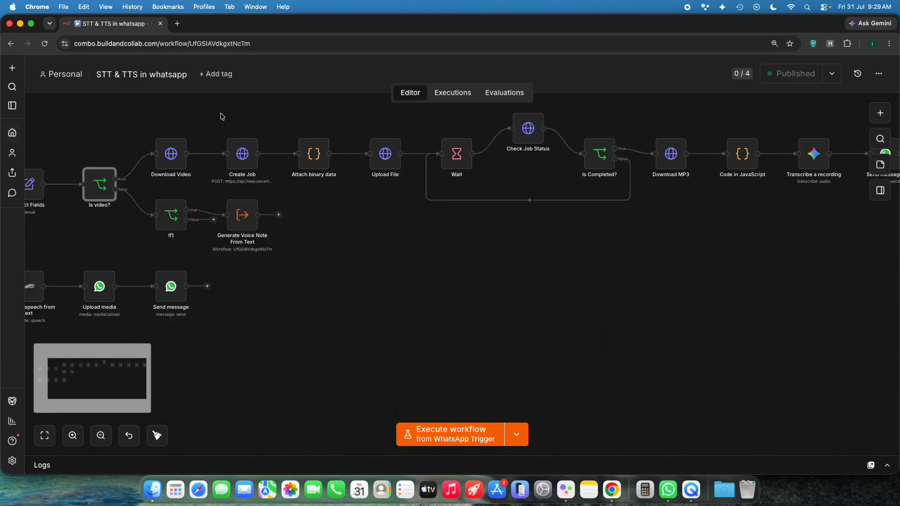
pyautogui.moveTo(217, 112); pyautogui.dragTo(698, 218)
pyautogui.click(706, 221)
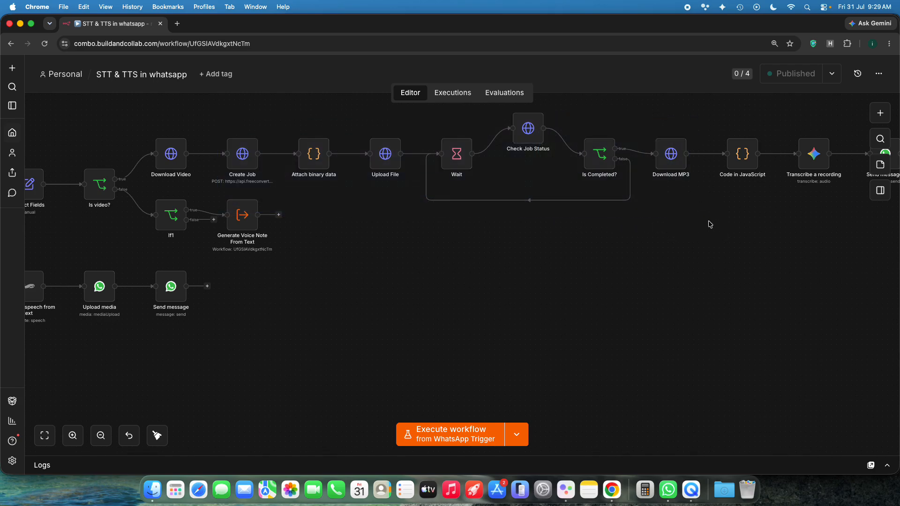
pyautogui.hscroll(2, 691, 220)
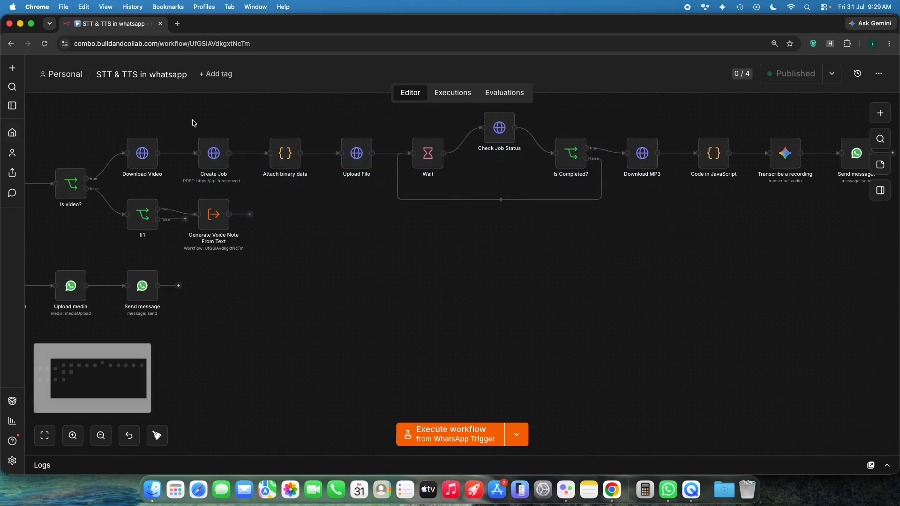
pyautogui.moveTo(193, 111); pyautogui.dragTo(395, 233)
pyautogui.click(709, 240)
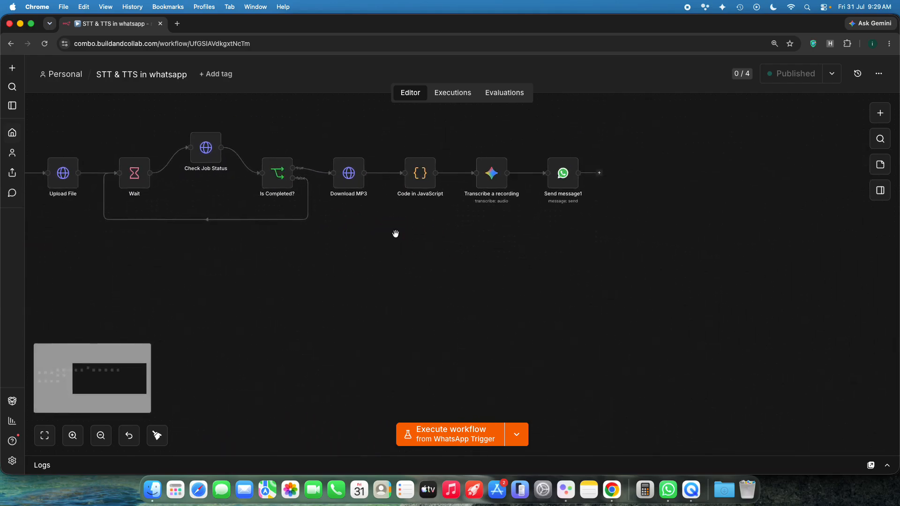
# Step: Examine the Download MP3 and Code in JavaScript nodes that follow the conversion loop
pyautogui.scroll(3, 396, 232)
pyautogui.moveTo(375, 189); pyautogui.dragTo(376, 239)
pyautogui.scroll(3, 375, 239)
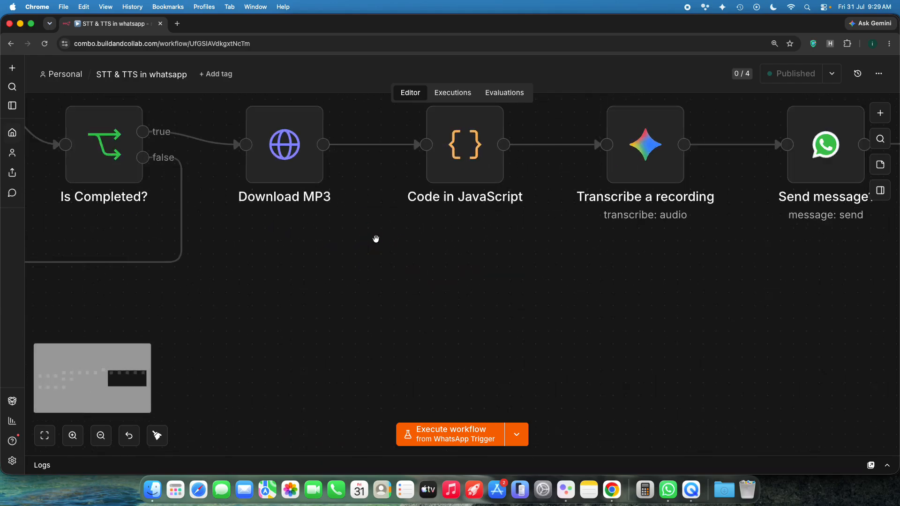
pyautogui.moveTo(371, 195); pyautogui.dragTo(353, 233)
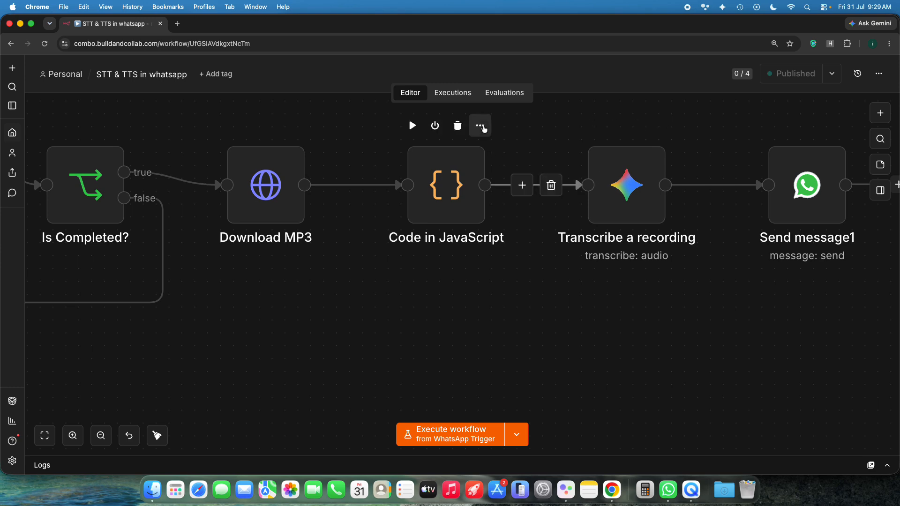
pyautogui.click(442, 194)
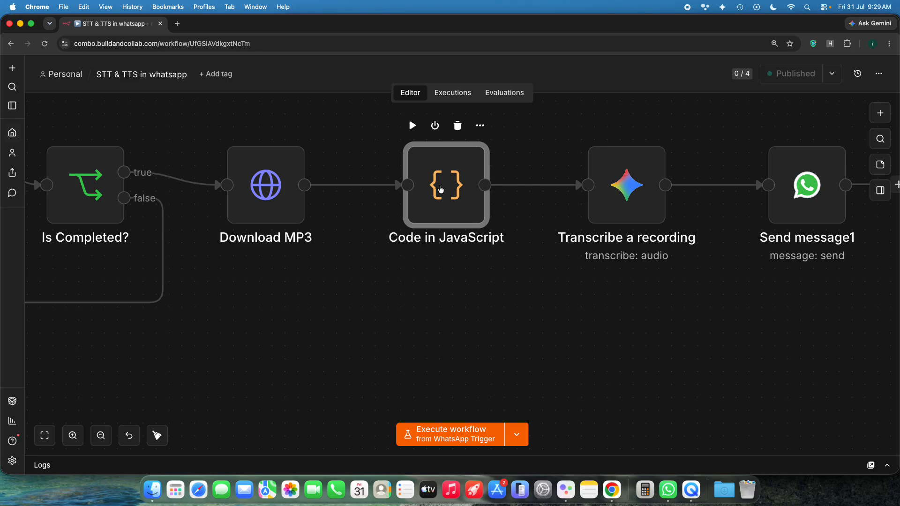
# Step: Examine the Transcribe a recording and Send message1 nodes at the end of the video branch
pyautogui.moveTo(644, 307); pyautogui.dragTo(493, 314)
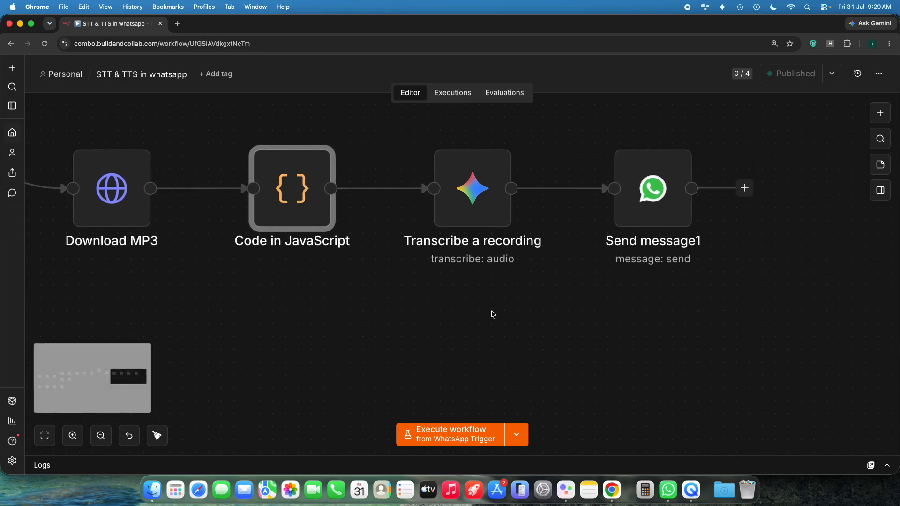
pyautogui.click(471, 179)
pyautogui.click(396, 121)
pyautogui.moveTo(395, 121); pyautogui.dragTo(551, 291)
pyautogui.scroll(5, 551, 291)
pyautogui.click(571, 296)
pyautogui.scroll(-5, 568, 294)
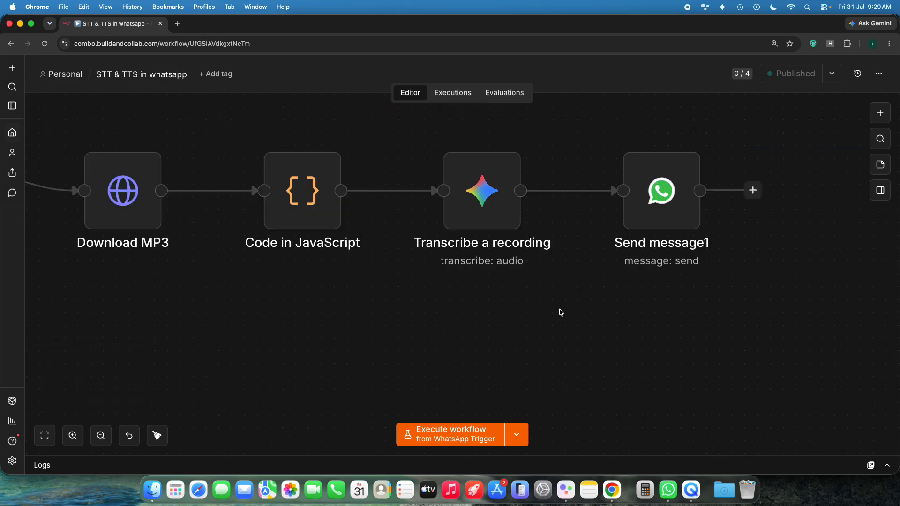
pyautogui.scroll(-3, 347, 367)
pyautogui.scroll(-3, 341, 361)
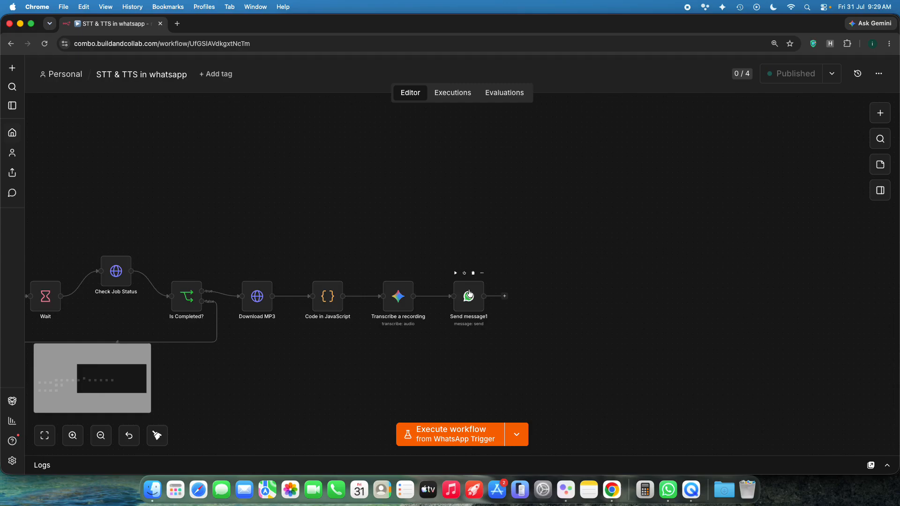
pyautogui.scroll(10, 468, 296)
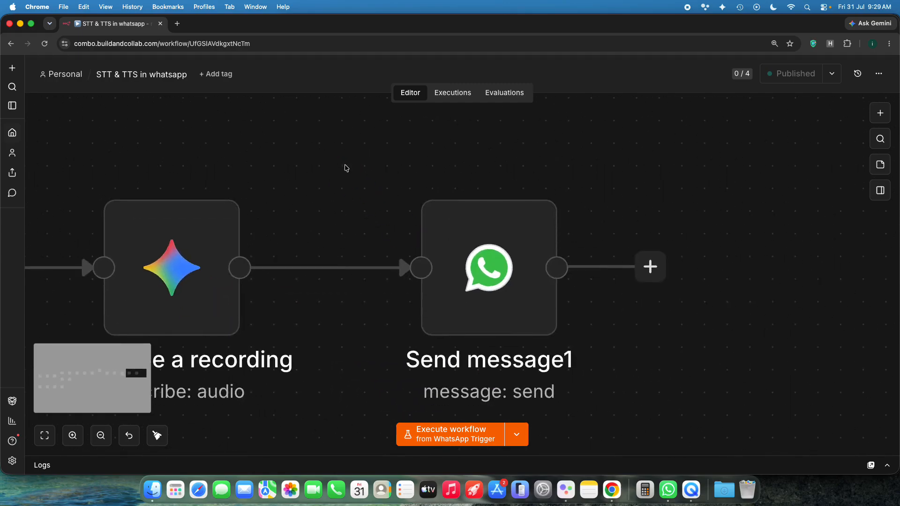
pyautogui.moveTo(357, 150); pyautogui.dragTo(569, 344)
# Step: Review the Is video? node's message type condition, and return to the canvas to inspect its true and false branches
pyautogui.scroll(-5, 662, 406)
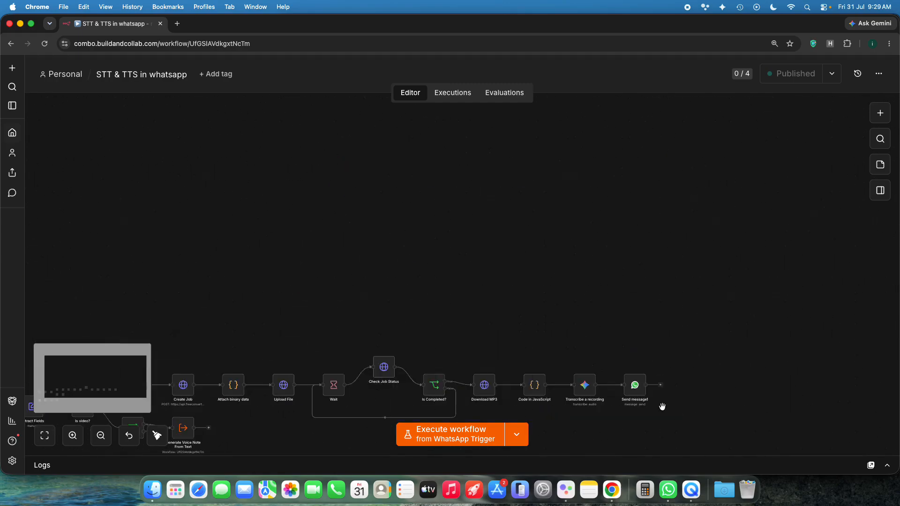
pyautogui.moveTo(281, 435); pyautogui.dragTo(524, 234)
pyautogui.scroll(5, 525, 233)
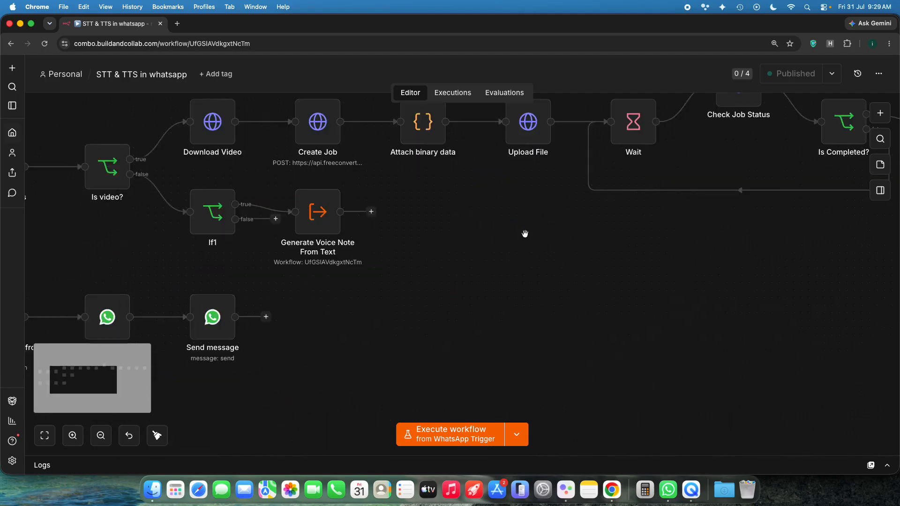
pyautogui.scroll(2, 525, 234)
pyautogui.moveTo(99, 238); pyautogui.dragTo(476, 215)
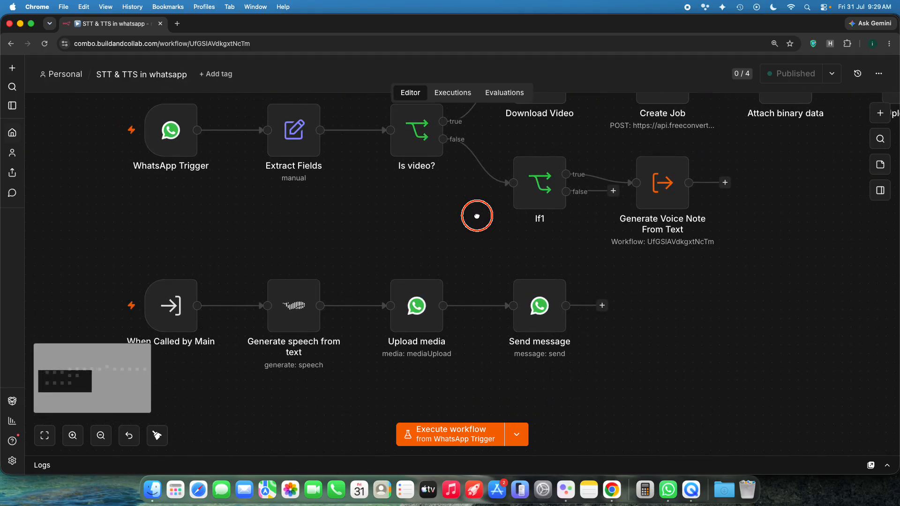
pyautogui.click(407, 136)
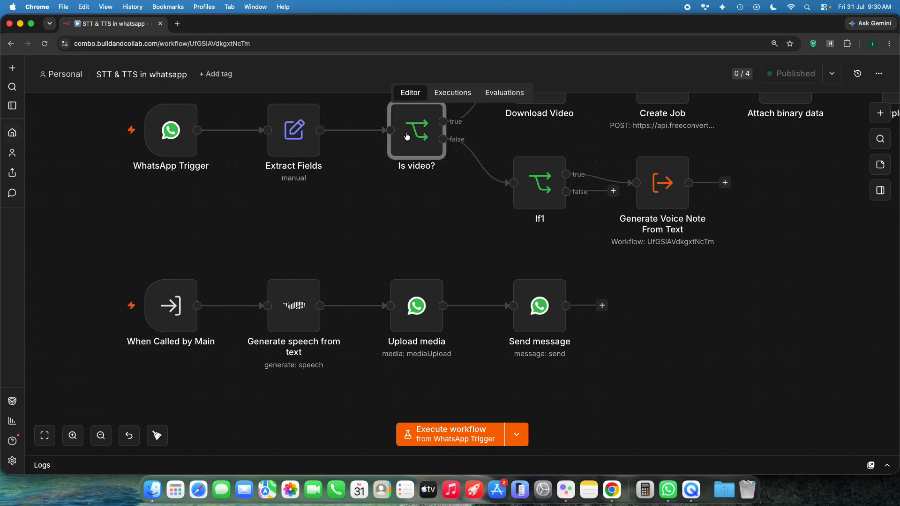
pyautogui.doubleClick(406, 136)
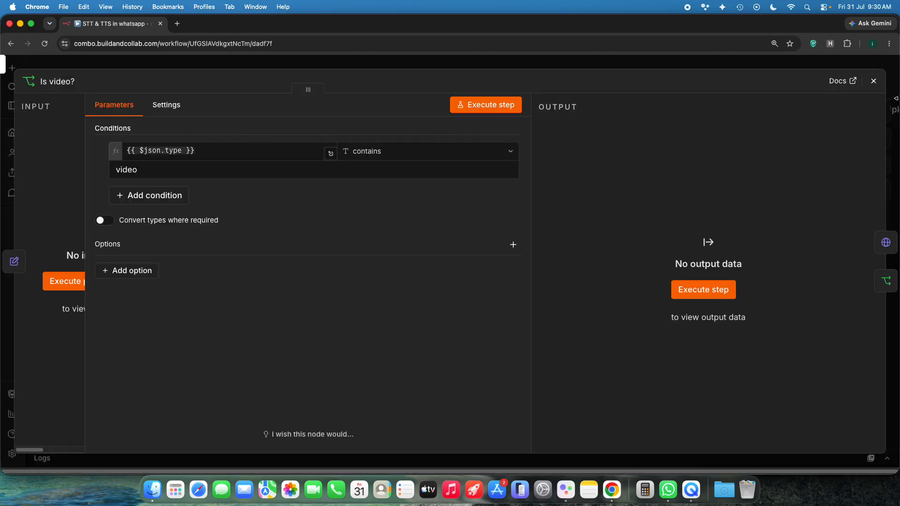
pyautogui.press('Escape')
pyautogui.hscroll(5, 484, 203)
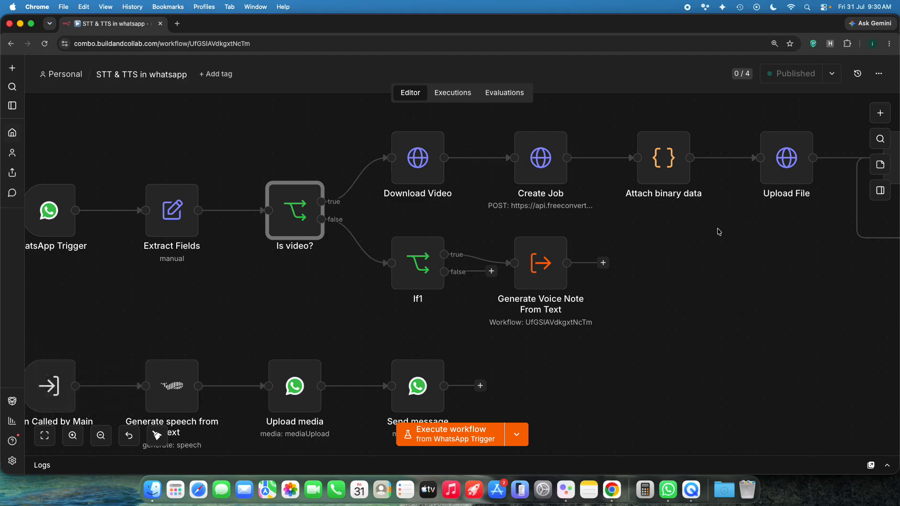
# Step: Move the Generate Voice Note From Text node slightly to line it up with If1's true output
pyautogui.moveTo(542, 261); pyautogui.dragTo(551, 252)
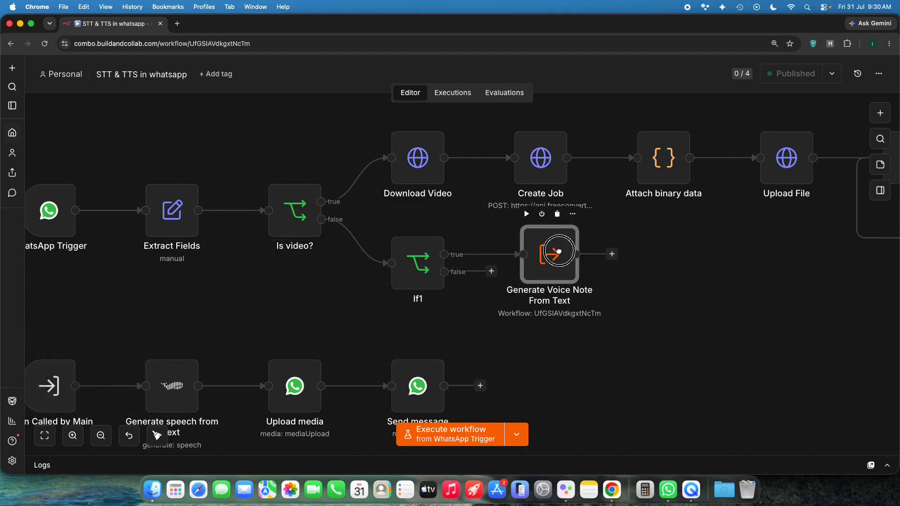
pyautogui.moveTo(373, 216); pyautogui.dragTo(637, 338)
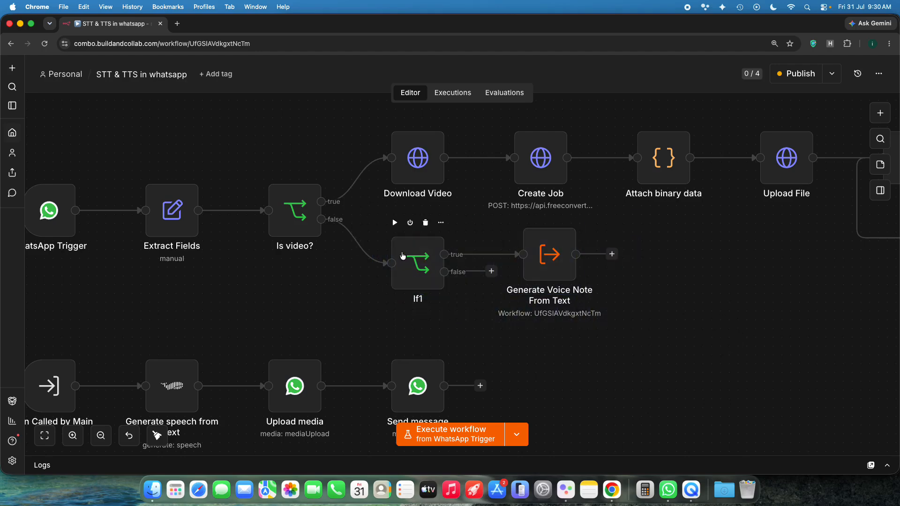
# Step: Review the If1 node's condition that the text body contains /tts, and return to the canvas
pyautogui.scroll(2, 404, 259)
pyautogui.scroll(1, 403, 259)
pyautogui.doubleClick(417, 263)
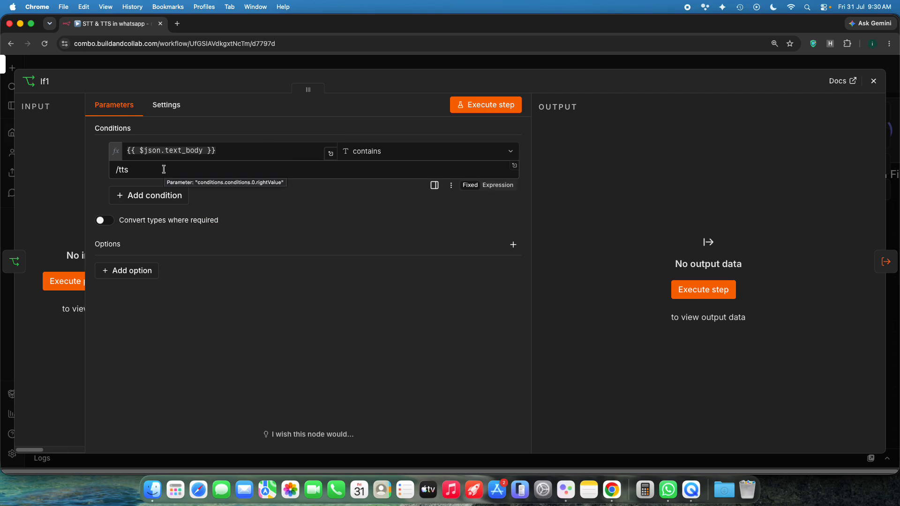
pyautogui.moveTo(164, 169); pyautogui.dragTo(103, 170)
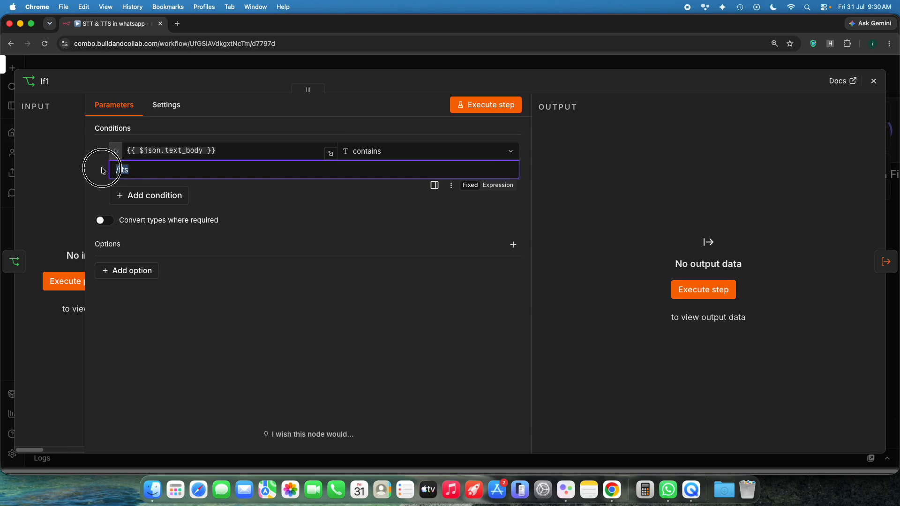
pyautogui.click(539, 175)
pyautogui.press('Escape')
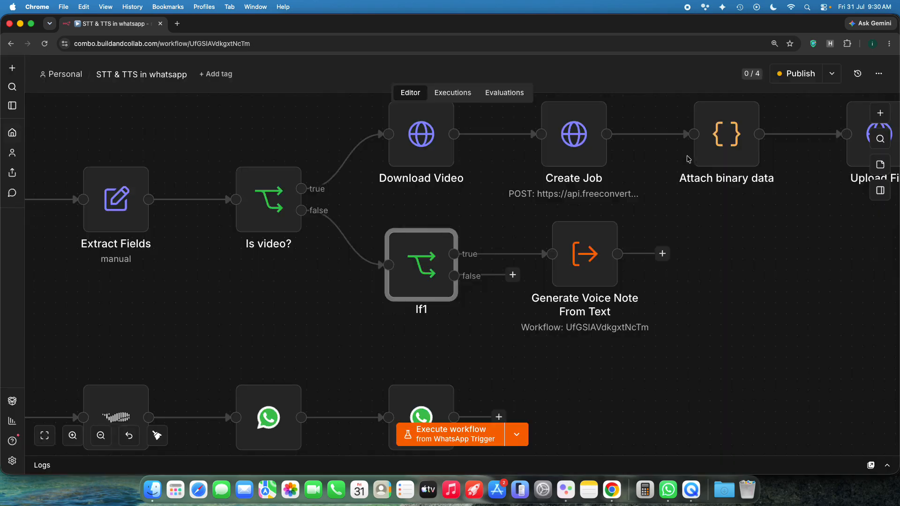
# Step: Examine the If1 true branch into Generate Voice Note From Text and the separate speech chain below it
pyautogui.scroll(-5, 732, 291)
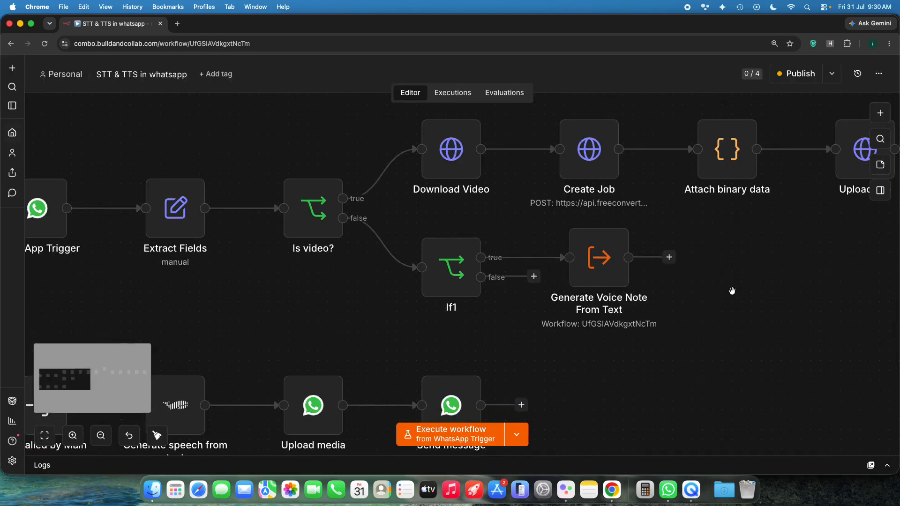
pyautogui.scroll(1, 730, 290)
pyautogui.scroll(-2, 731, 289)
pyautogui.scroll(8, 730, 288)
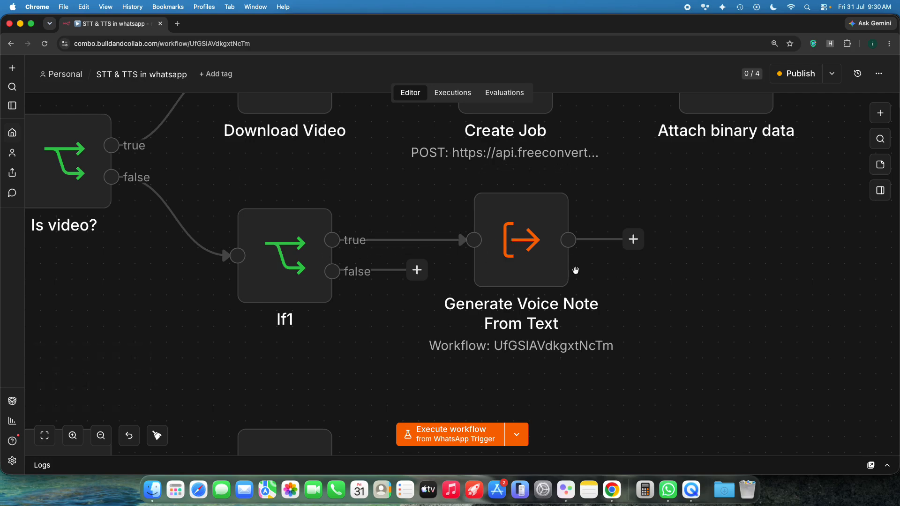
pyautogui.scroll(-4, 633, 279)
pyautogui.moveTo(653, 348); pyautogui.dragTo(785, 236)
pyautogui.moveTo(204, 194); pyautogui.dragTo(679, 379)
pyautogui.click(759, 367)
pyautogui.moveTo(769, 374); pyautogui.dragTo(203, 195)
pyautogui.click(202, 192)
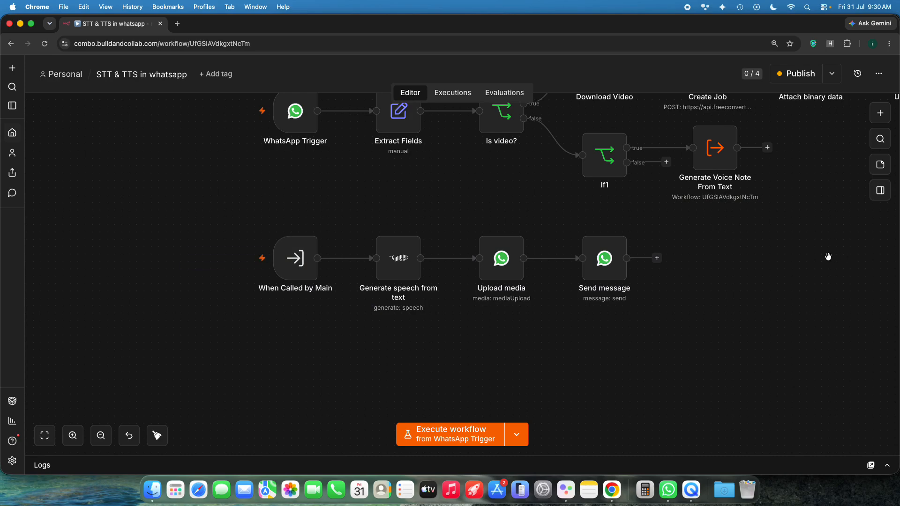
pyautogui.scroll(5, 754, 258)
pyautogui.click(747, 245)
pyautogui.moveTo(748, 245); pyautogui.dragTo(542, 317)
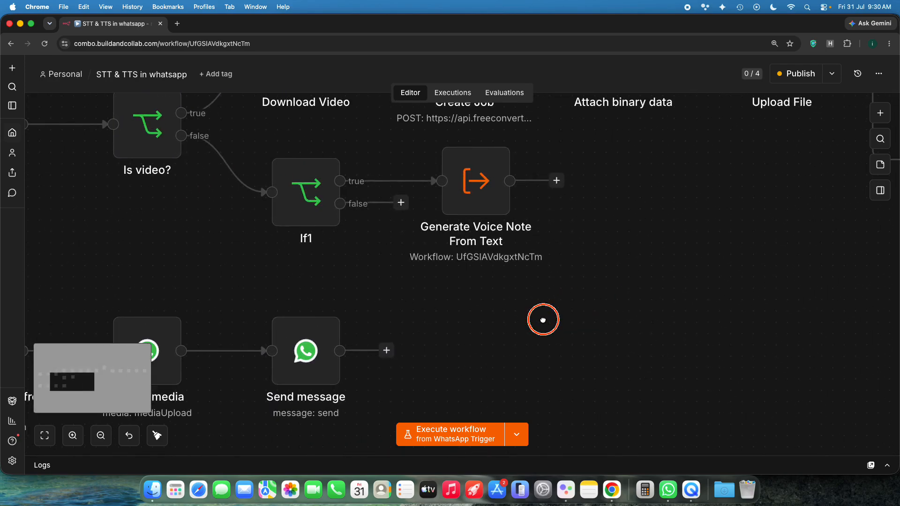
# Step: Reopen the If1 node to inspect its /tts comparison value, and close it again
pyautogui.click(320, 190)
pyautogui.doubleClick(320, 190)
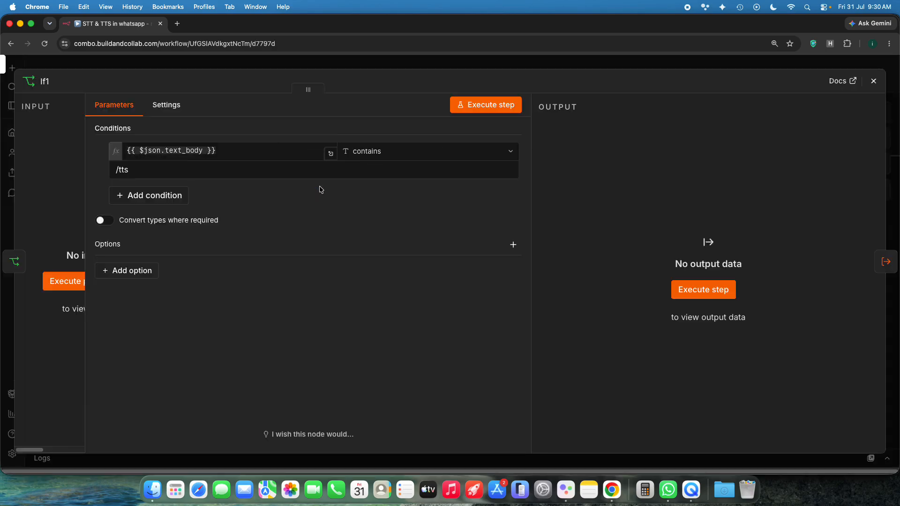
pyautogui.moveTo(134, 168); pyautogui.dragTo(115, 169)
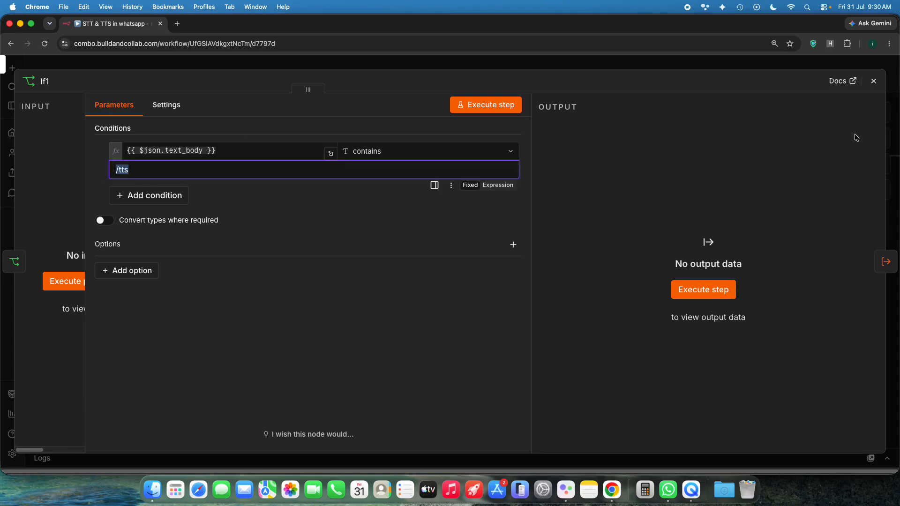
pyautogui.press('Escape')
pyautogui.click(644, 178)
pyautogui.moveTo(706, 169); pyautogui.dragTo(685, 194)
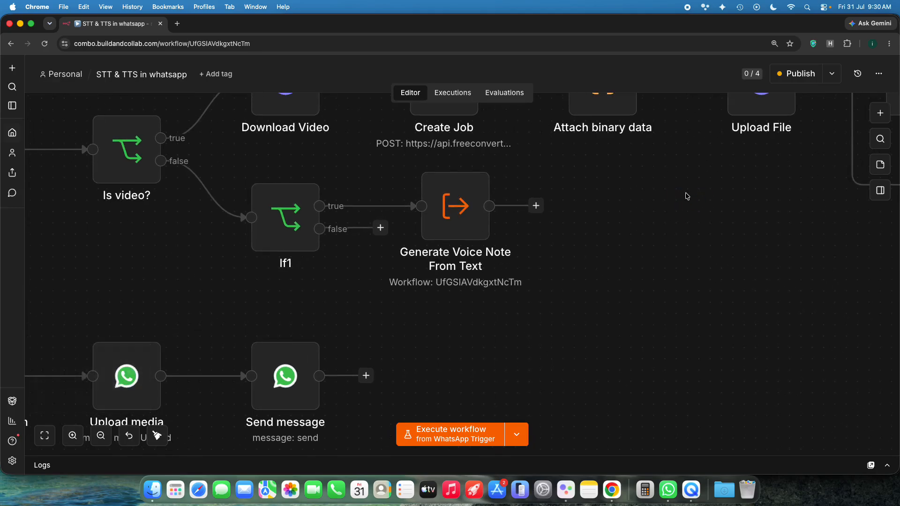
# Step: Check If1's place on the Is video? false branch and view its text body condition once more
pyautogui.scroll(-3, 761, 311)
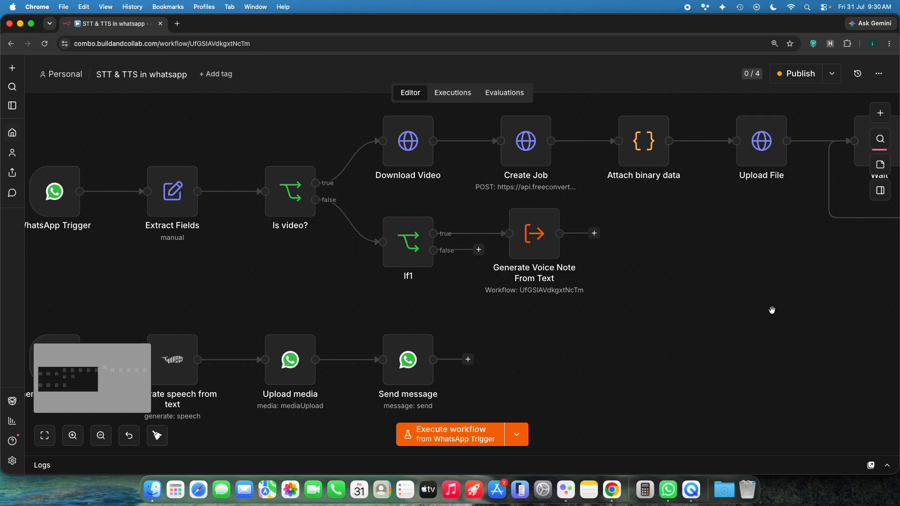
pyautogui.scroll(-2, 624, 327)
pyautogui.scroll(3, 624, 328)
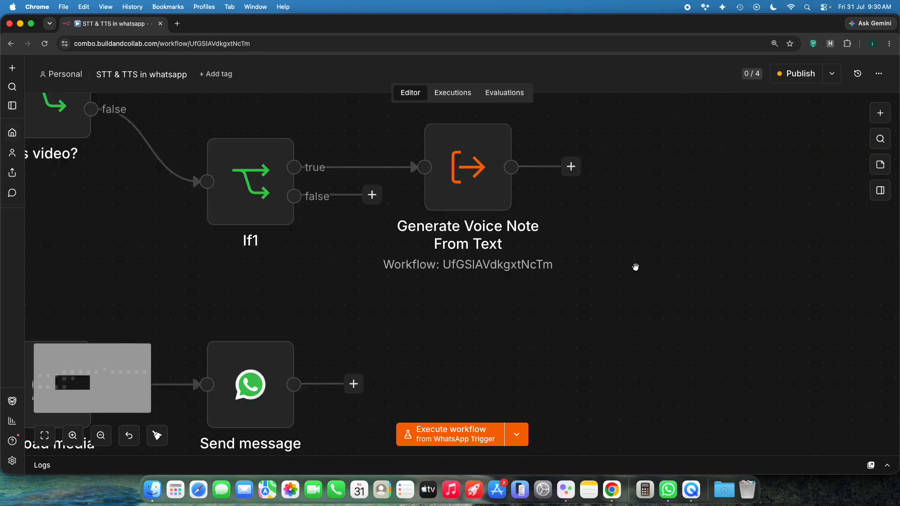
pyautogui.doubleClick(257, 195)
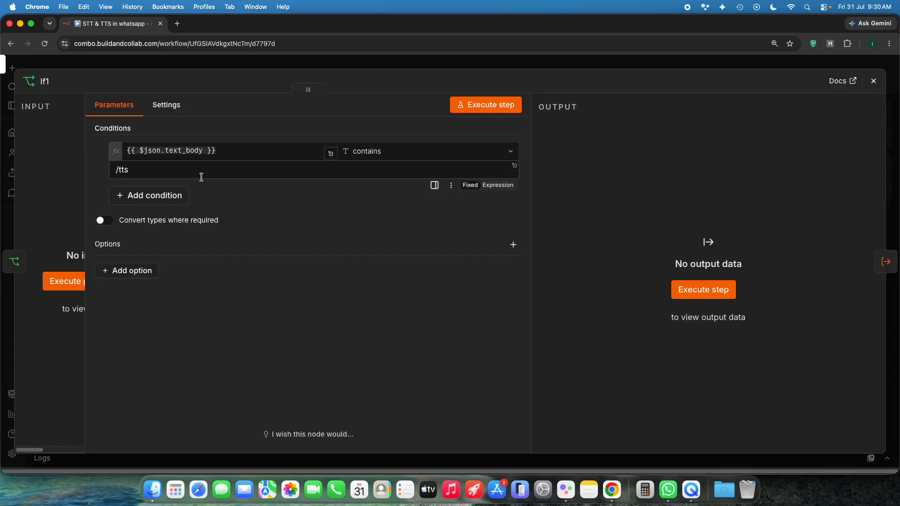
pyautogui.click(615, 168)
pyautogui.click(657, 238)
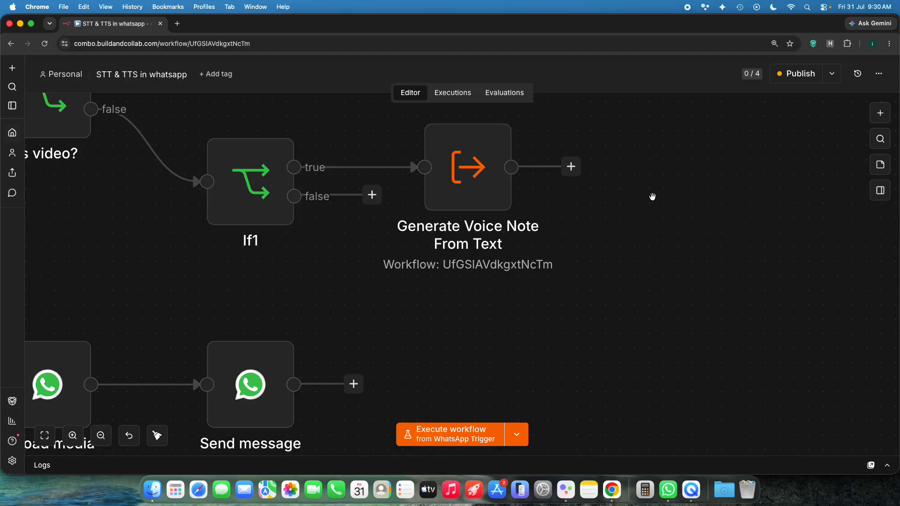
# Step: Inspect the Generate Voice Note From Text node's settings, and return to the canvas
pyautogui.moveTo(651, 195); pyautogui.dragTo(522, 261)
pyautogui.doubleClick(354, 256)
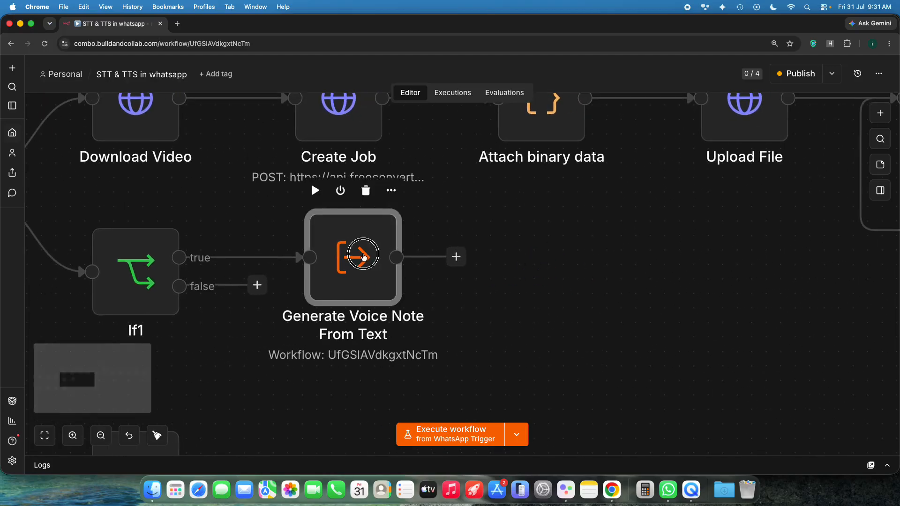
pyautogui.moveTo(600, 289); pyautogui.dragTo(389, 287)
pyautogui.click(430, 268)
pyautogui.press('Escape')
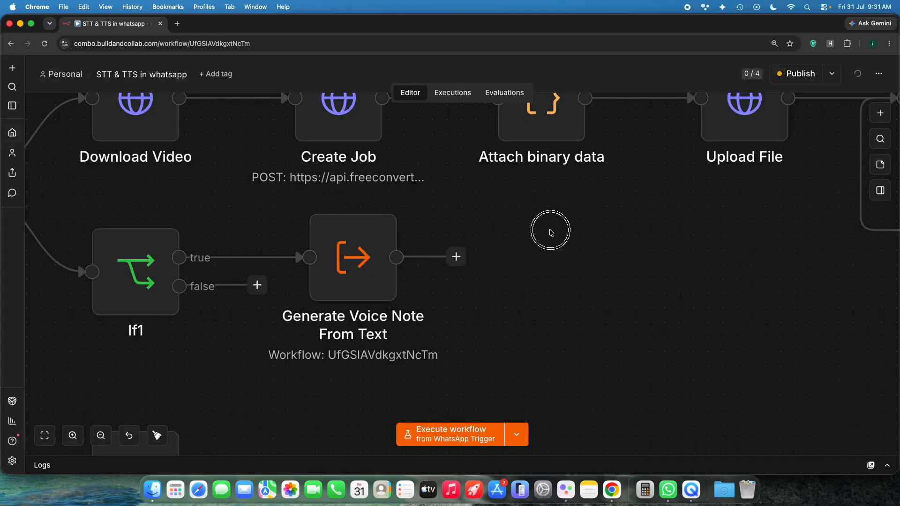
# Step: Examine the sub-workflow chain running from When Called by Main to Send message
pyautogui.scroll(-3, 500, 321)
pyautogui.moveTo(500, 322); pyautogui.dragTo(639, 217)
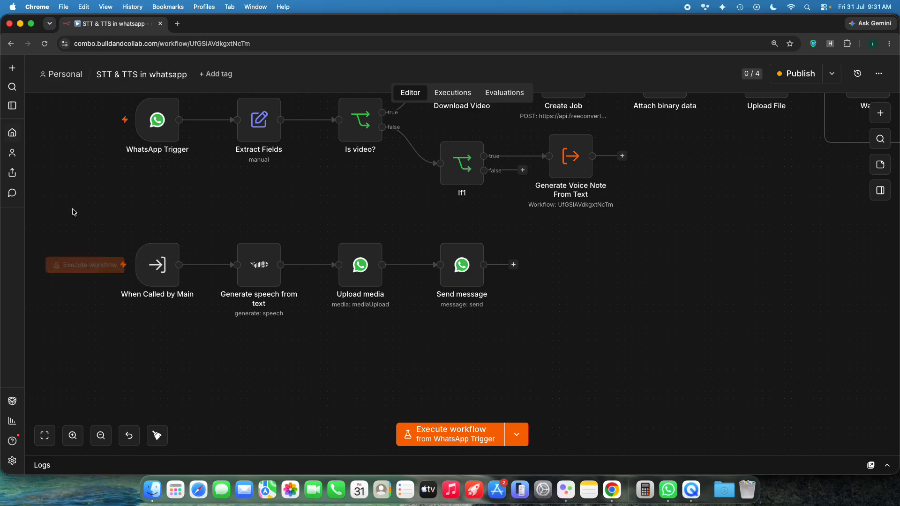
pyautogui.scroll(3, 85, 211)
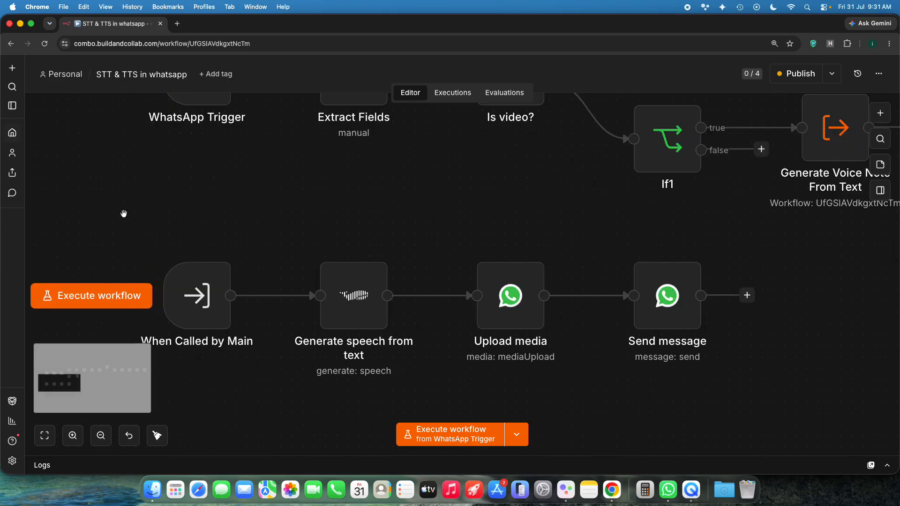
pyautogui.moveTo(285, 185); pyautogui.dragTo(181, 234)
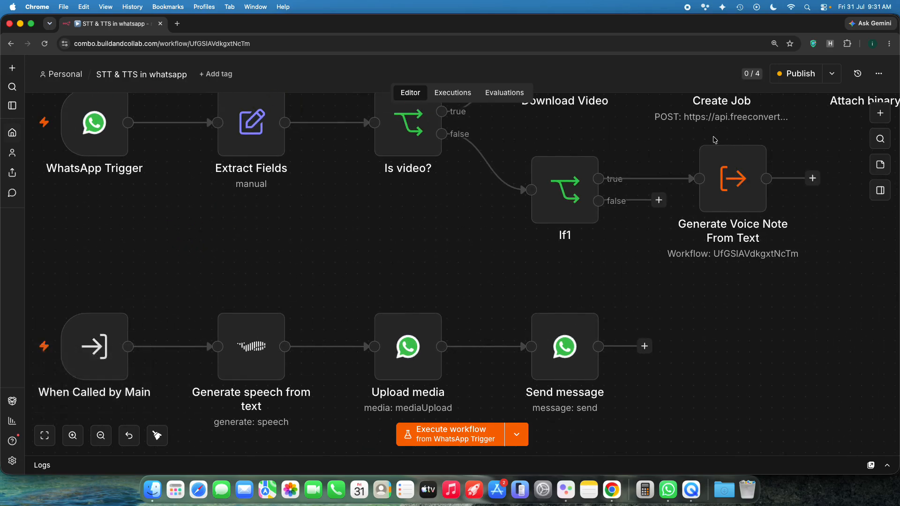
pyautogui.moveTo(171, 252); pyautogui.dragTo(265, 207)
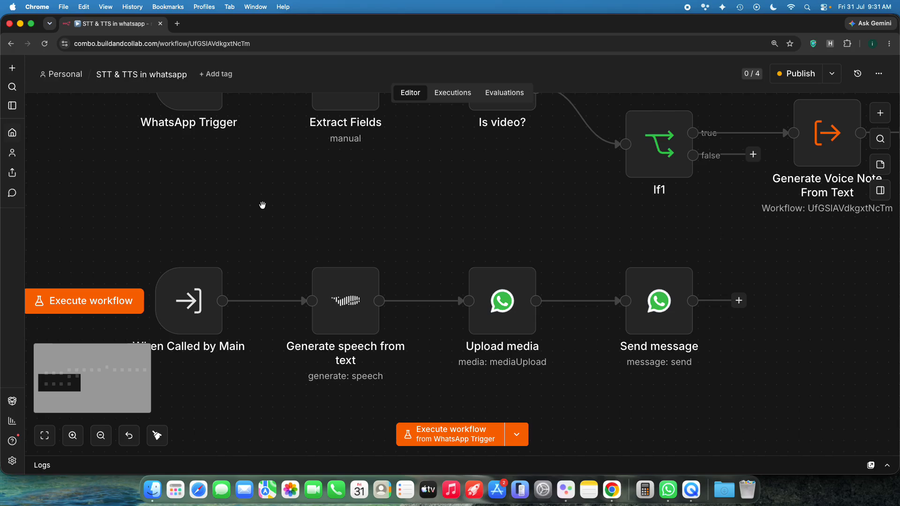
pyautogui.moveTo(128, 223); pyautogui.dragTo(845, 413)
pyautogui.click(837, 413)
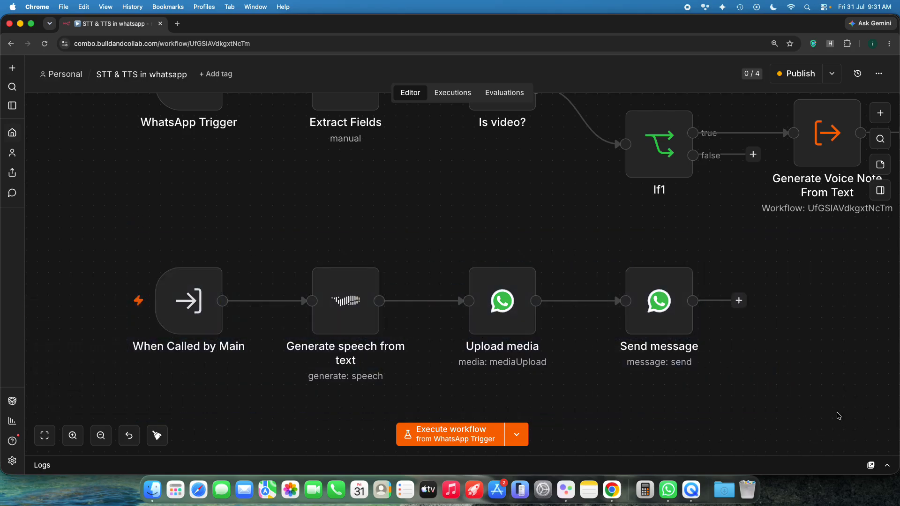
# Step: Review the When Called by Main trigger's input schema, expanding Values 2 to inspect the text_body field
pyautogui.scroll(4, 206, 323)
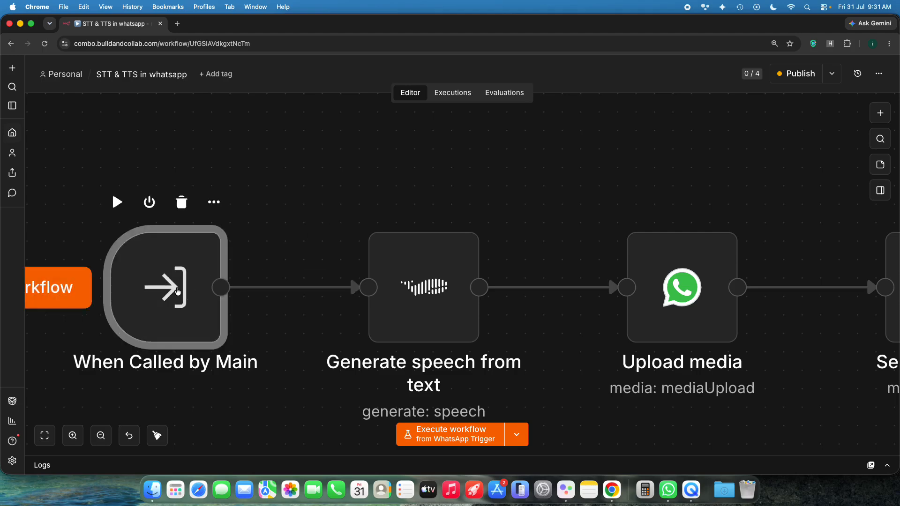
pyautogui.doubleClick(183, 275)
pyautogui.click(72, 228)
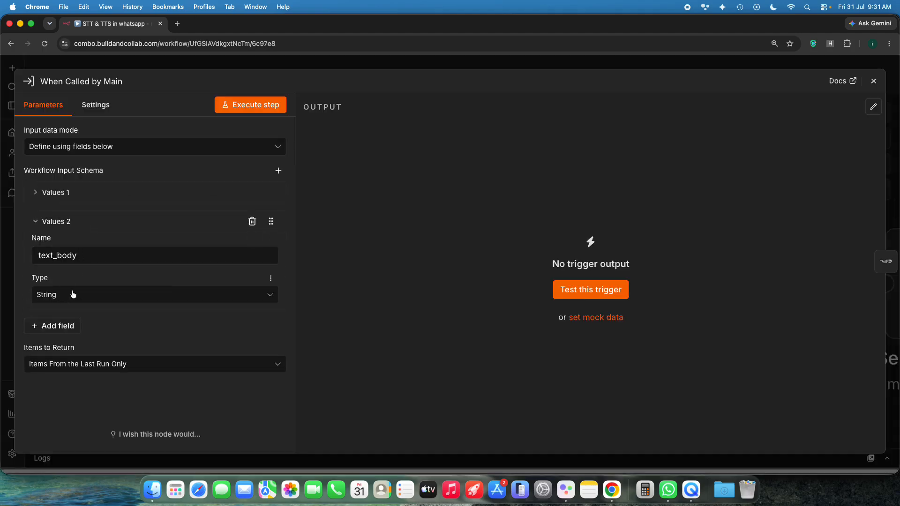
pyautogui.moveTo(91, 255); pyautogui.dragTo(58, 233)
pyautogui.click(571, 192)
pyautogui.press('Escape')
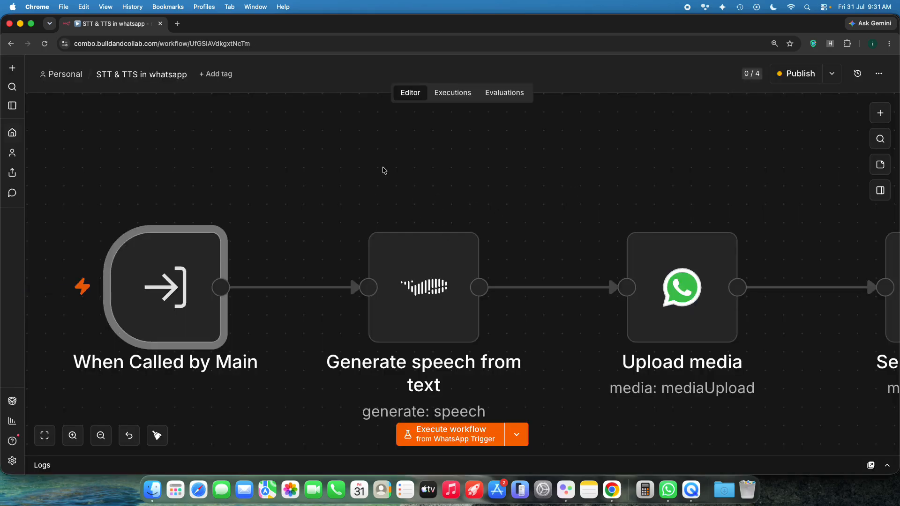
# Step: Examine the Generate speech from text, Upload media and Send message nodes, ending with an overview of the whole workflow
pyautogui.click(384, 169)
pyautogui.moveTo(492, 164); pyautogui.dragTo(299, 149)
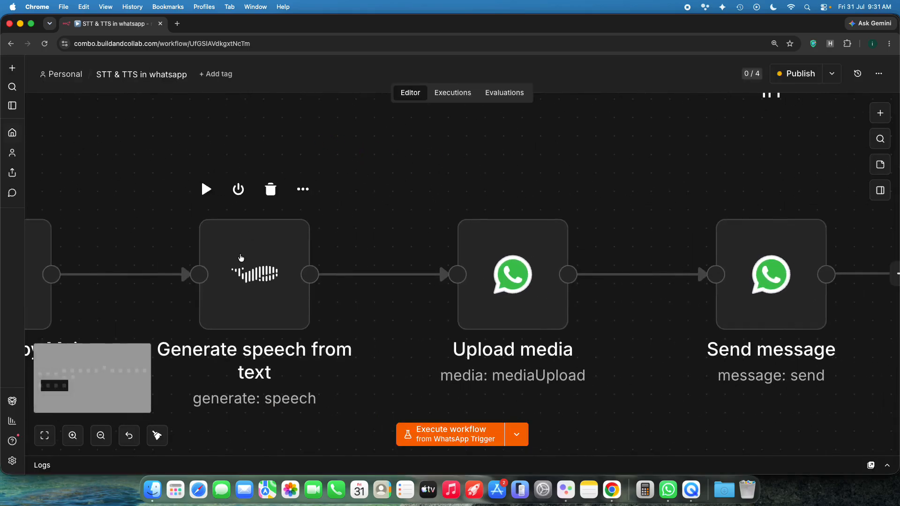
pyautogui.moveTo(141, 153); pyautogui.dragTo(329, 440)
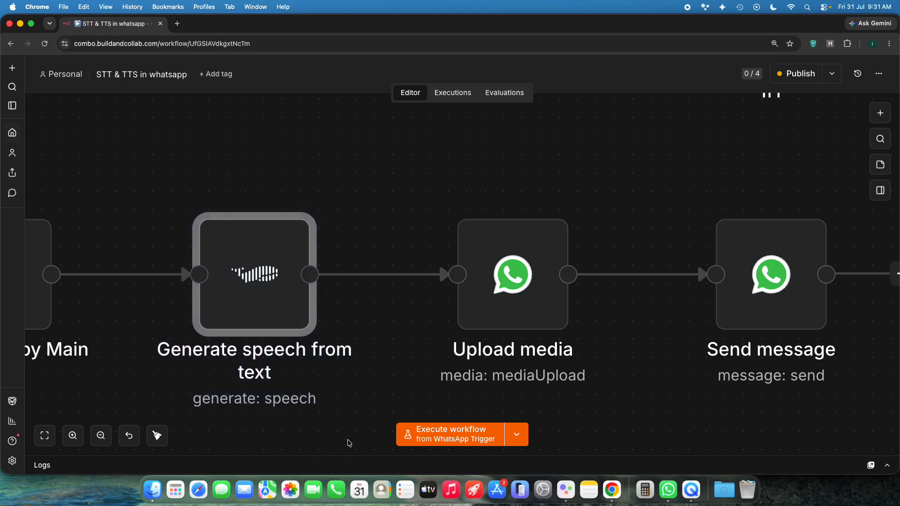
pyautogui.click(375, 186)
pyautogui.moveTo(435, 154); pyautogui.dragTo(287, 369)
pyautogui.click(443, 404)
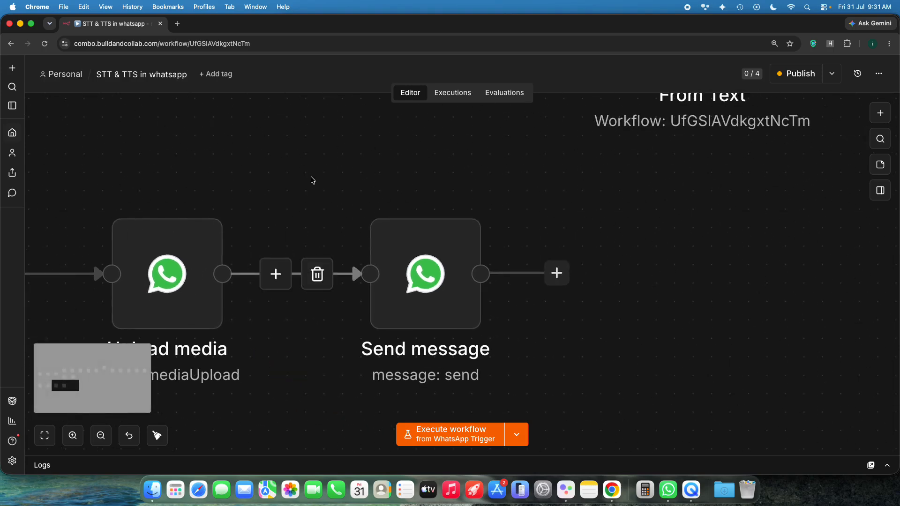
pyautogui.moveTo(313, 177); pyautogui.dragTo(581, 426)
pyautogui.click(633, 392)
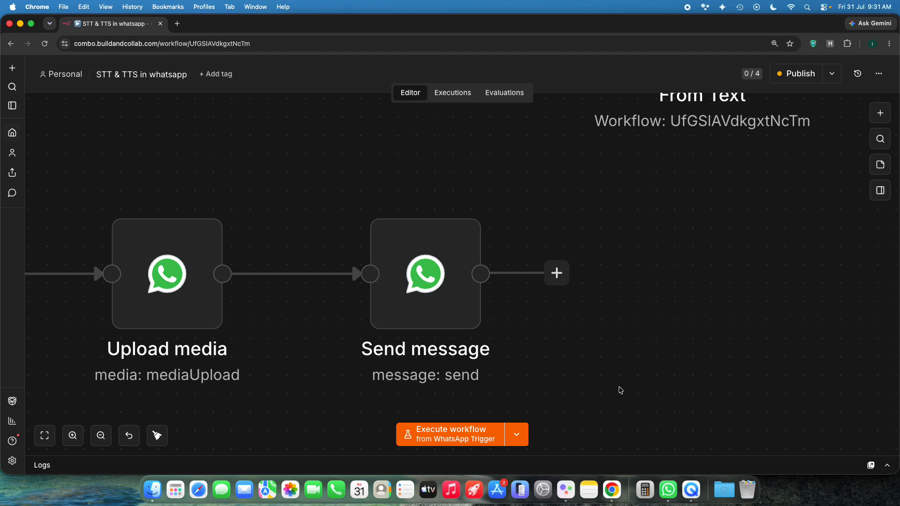
pyautogui.scroll(-10, 611, 337)
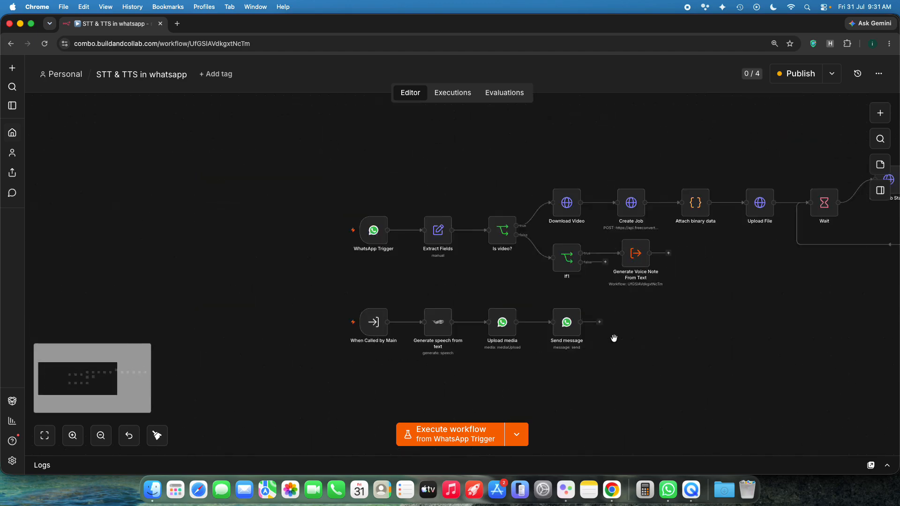
pyautogui.moveTo(710, 333); pyautogui.dragTo(450, 265)
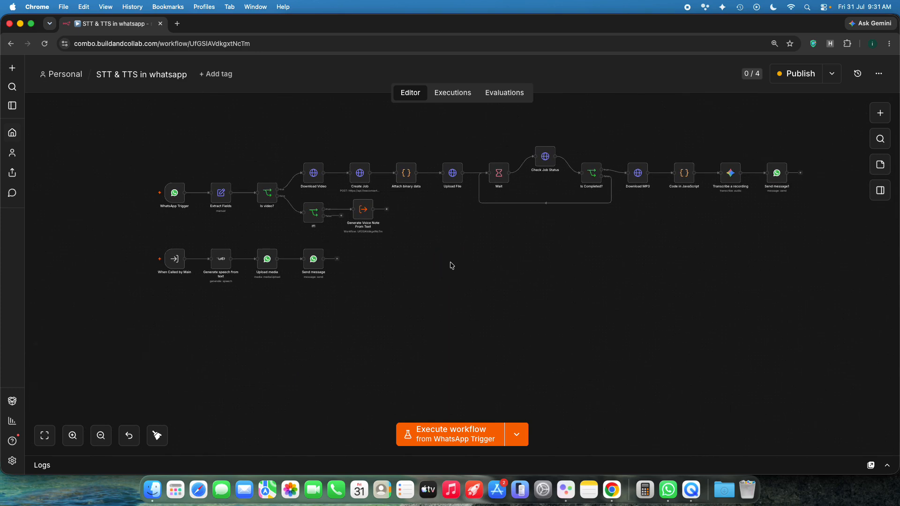